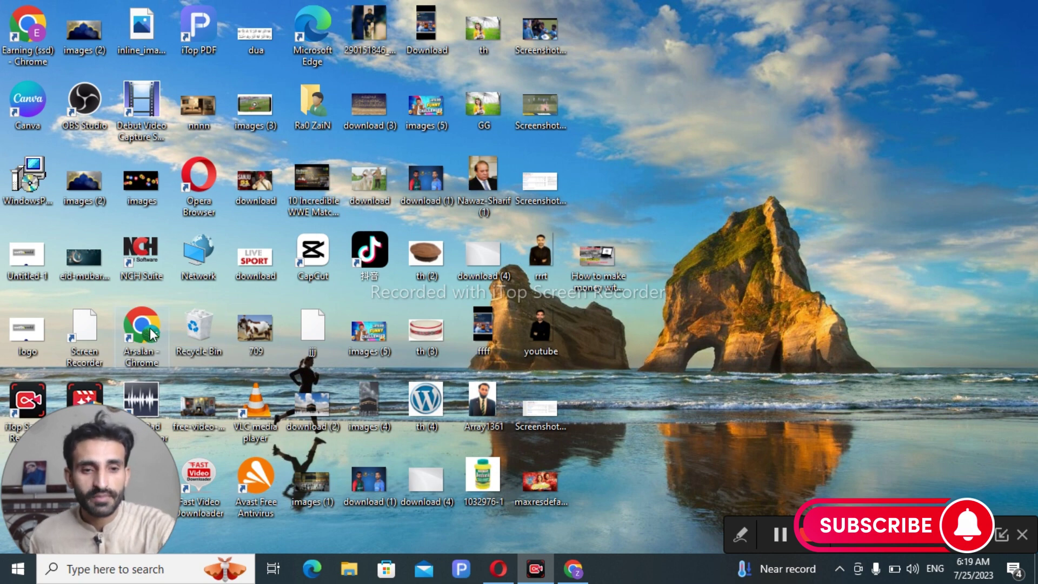
Open Chrome in a maximized window and load the Google home page
left_click(153, 334)
double_click(154, 334)
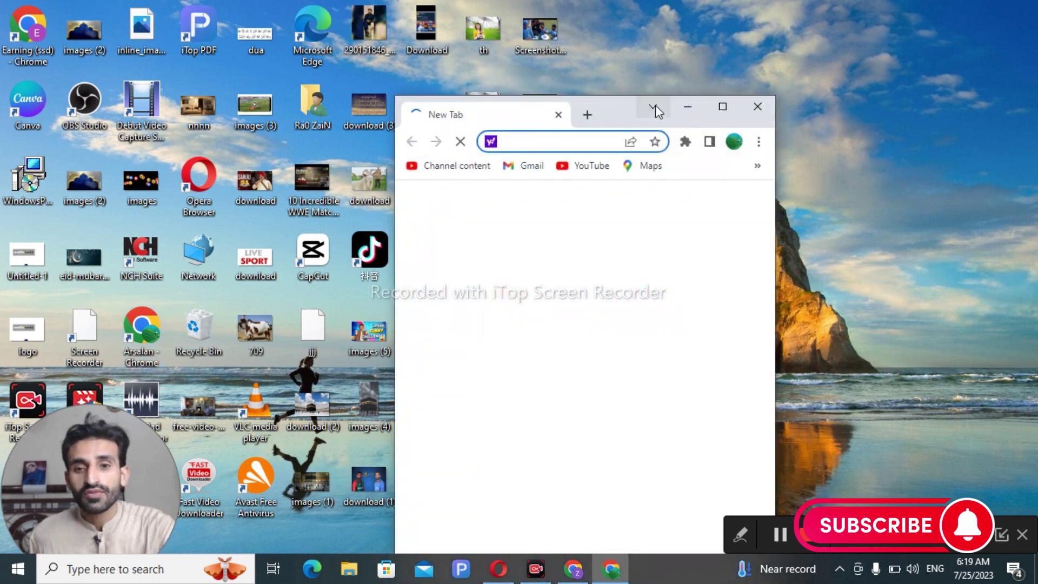
left_click(721, 108)
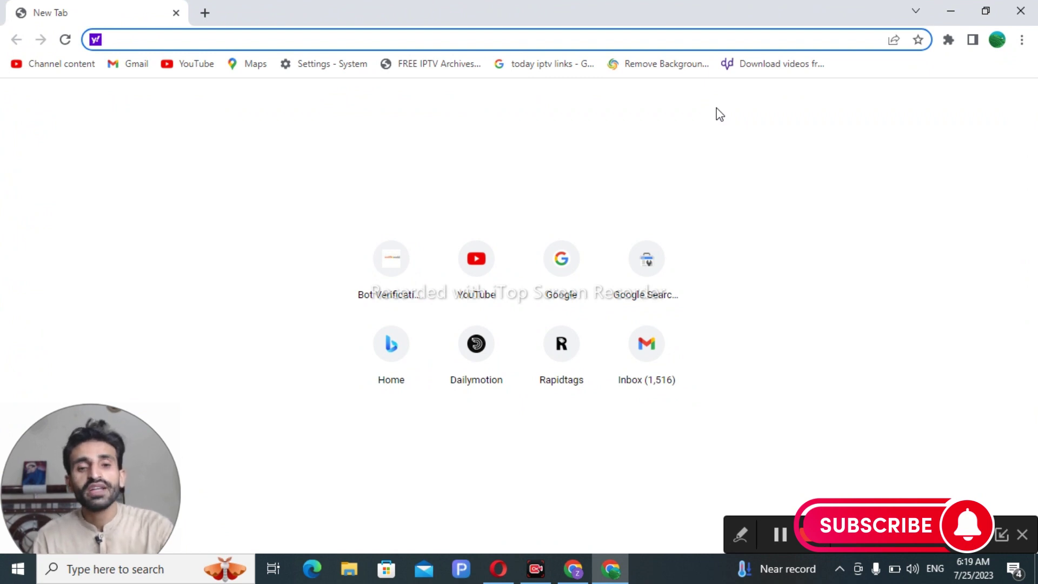
left_click(550, 263)
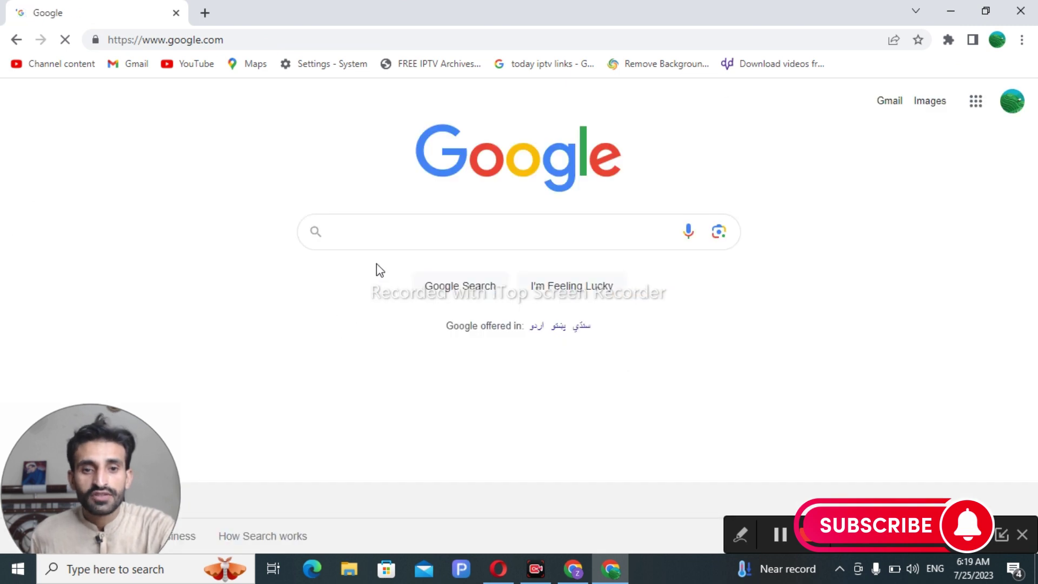
Search Google for "app on fly" and open the AppOnFly Windows VPS & Cloud Gaming website
type("ap")
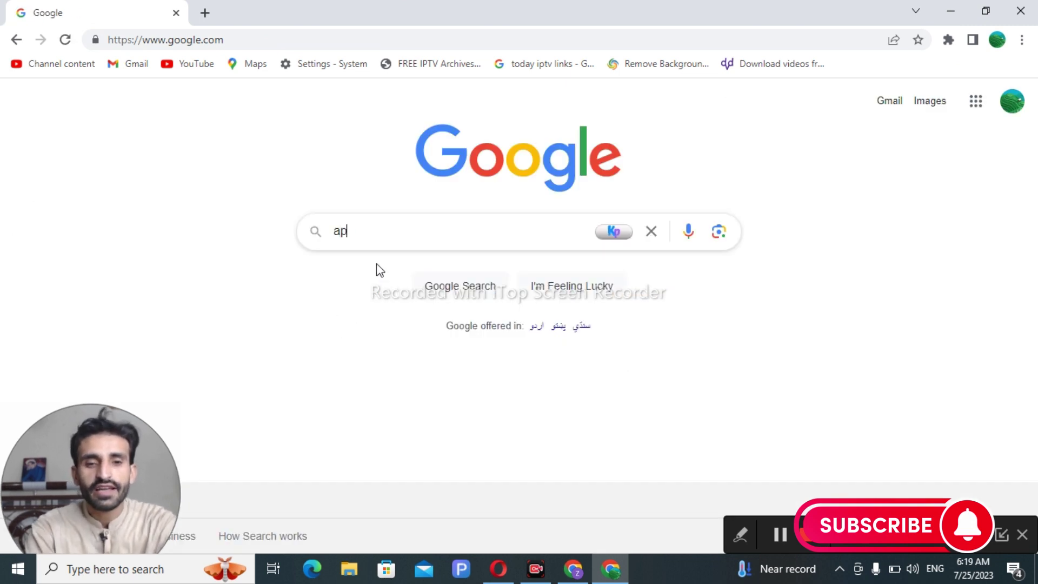
type("p on fly")
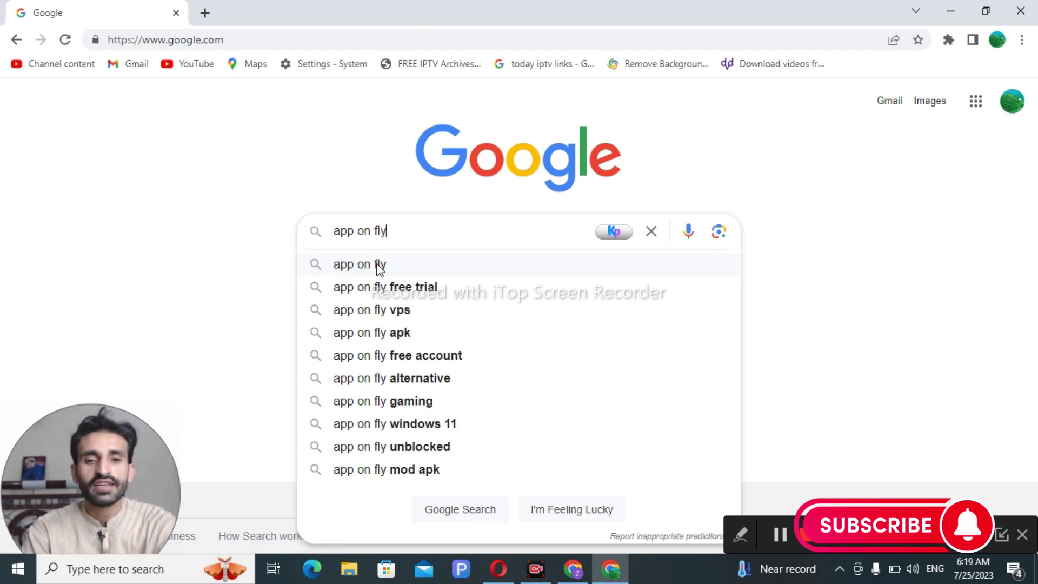
left_click(380, 265)
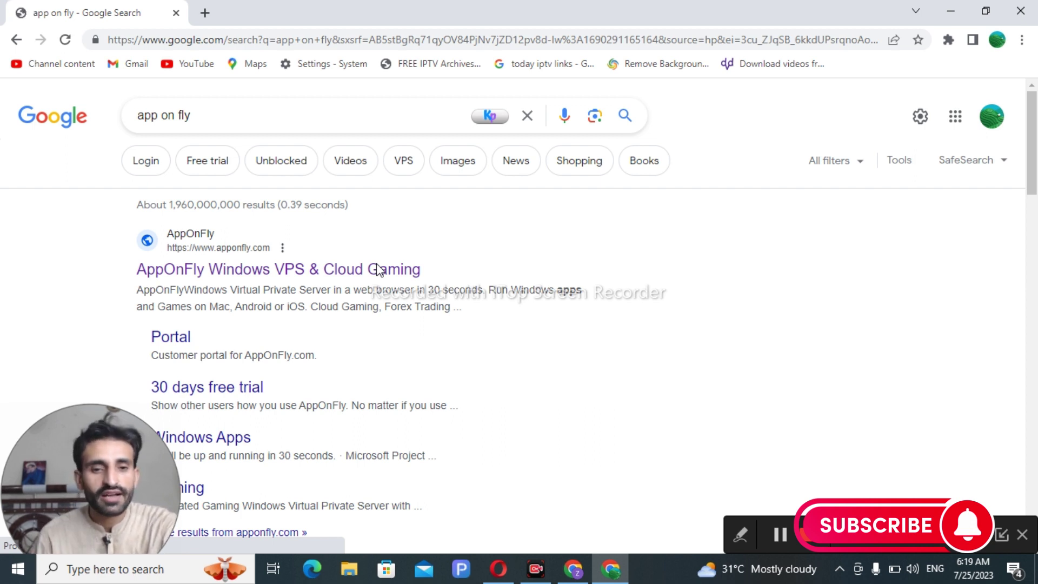
left_click(294, 275)
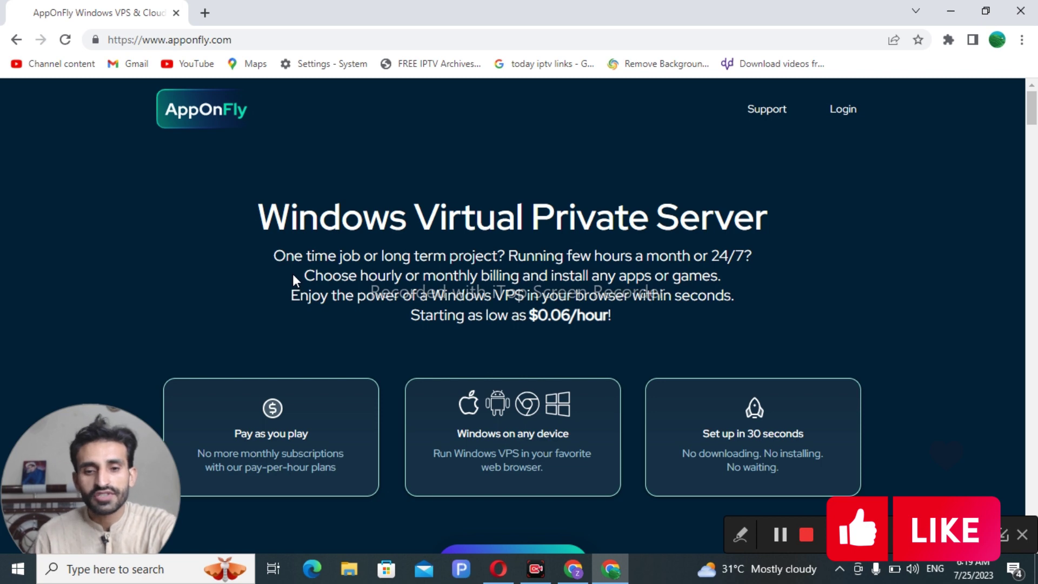
Start AppOnFly's free trial and block the trial site's access to the clipboard
scroll(260, 275, "down", 3)
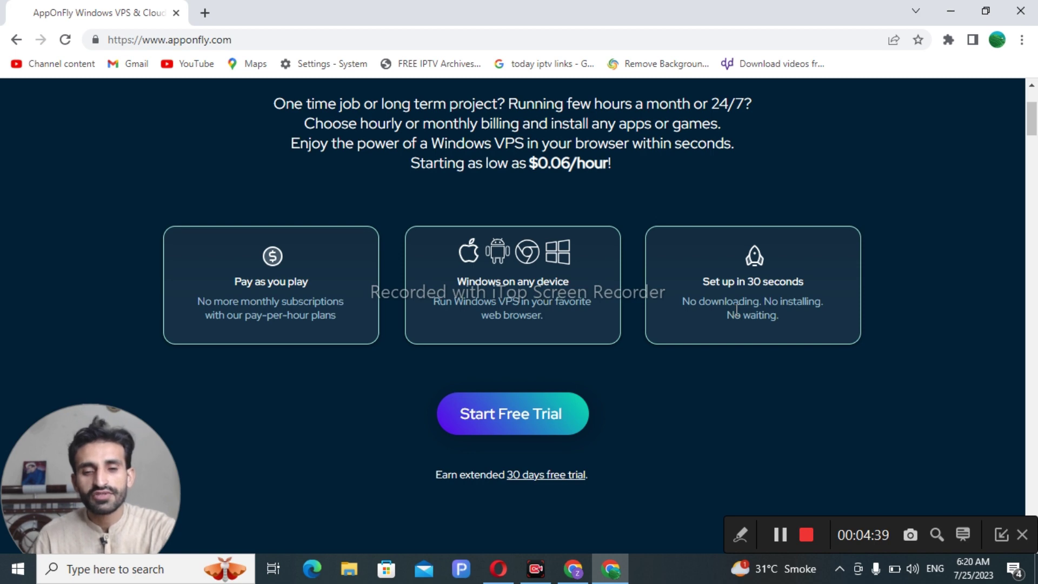
left_click(518, 431)
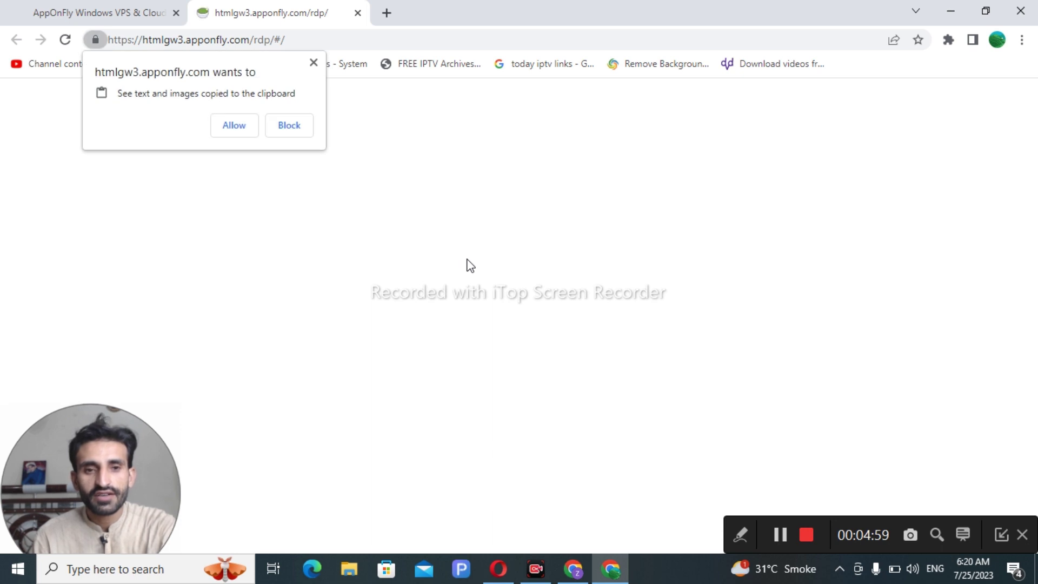
left_click(291, 130)
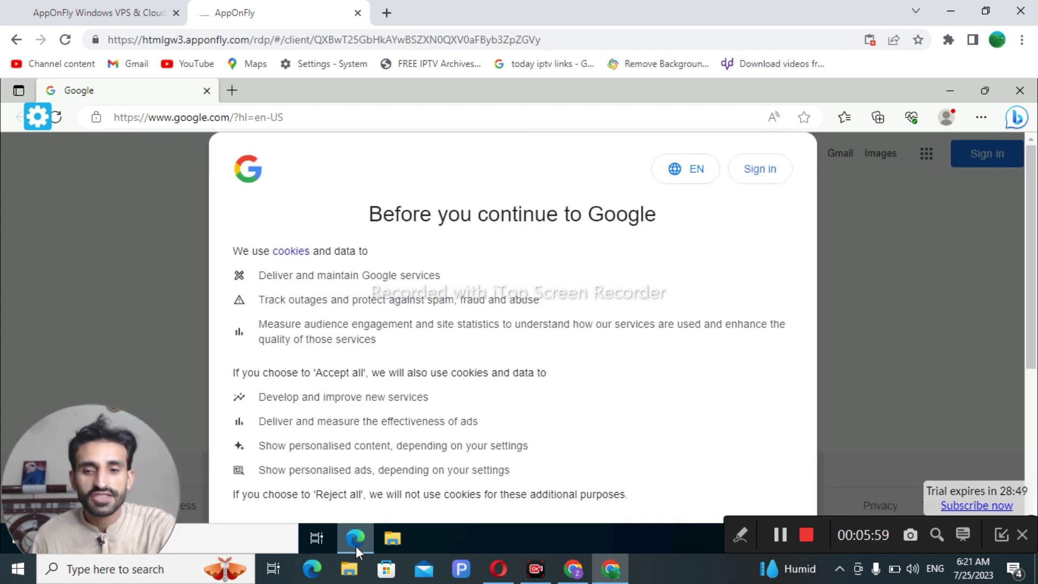
Accept all Google cookies in the remote desktop's browser and search for "wwetv.world"
scroll(464, 372, "down", 5)
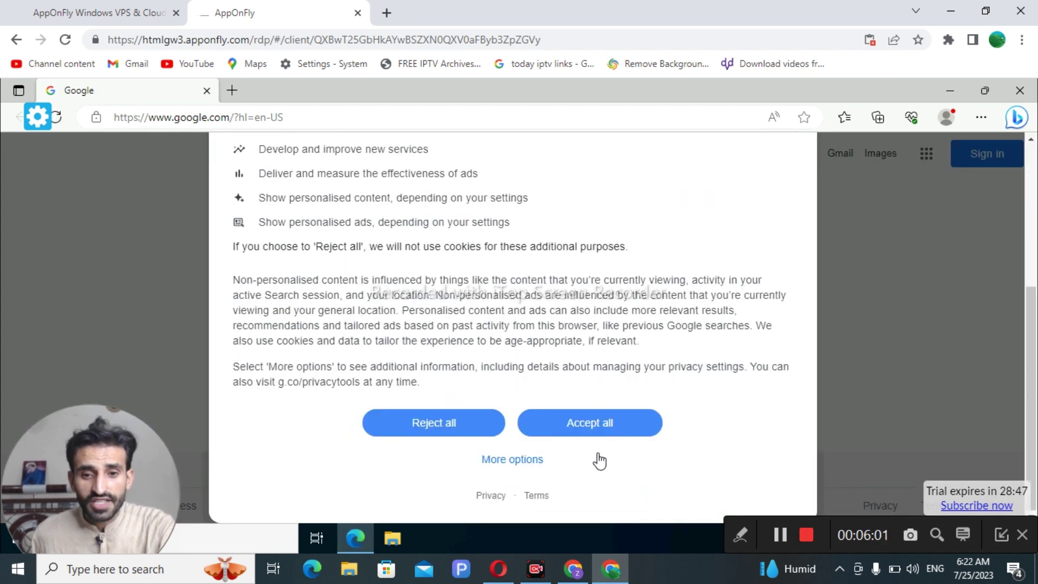
left_click(594, 428)
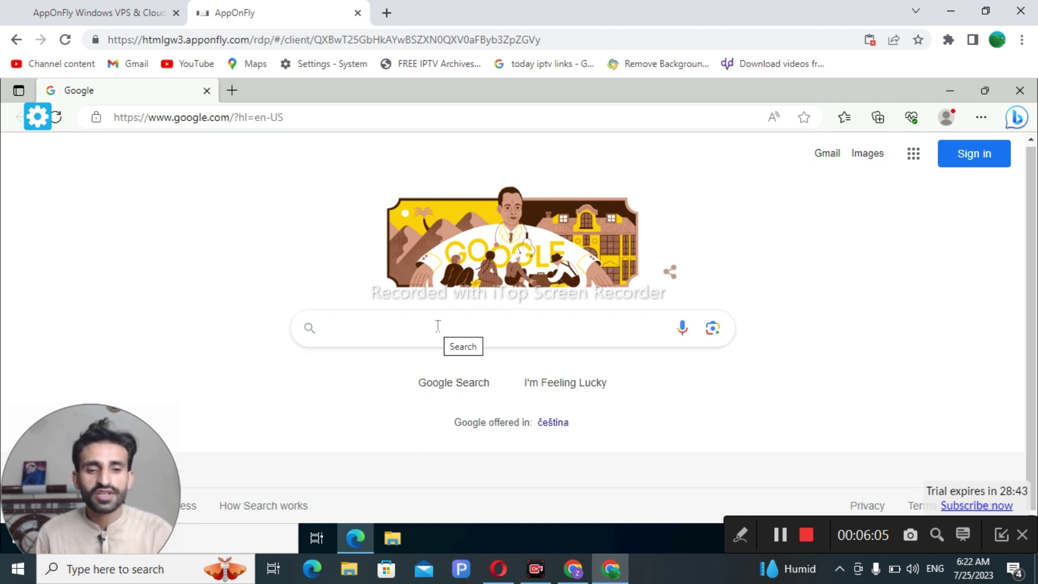
type("ww")
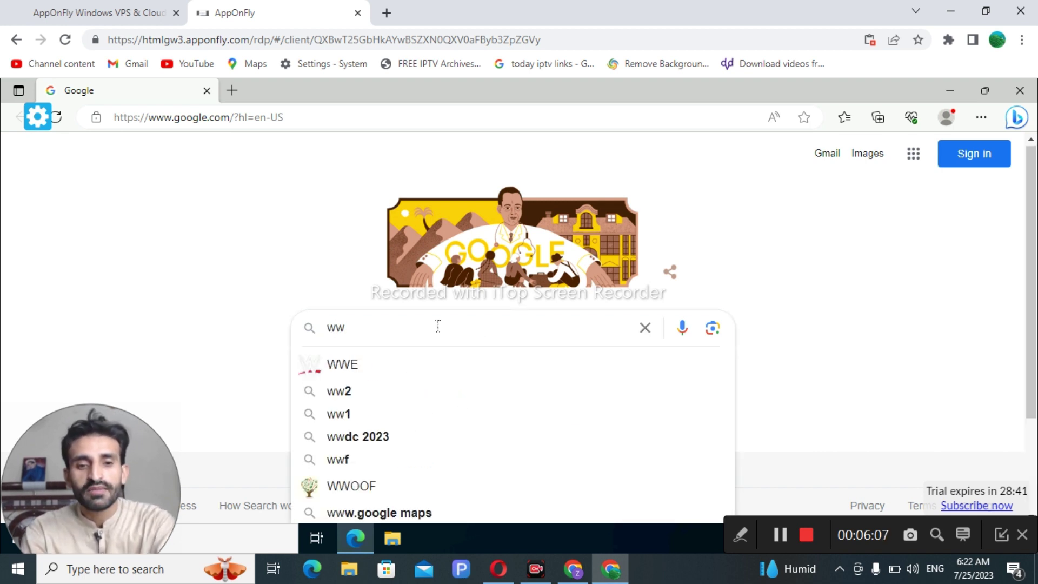
type("etv")
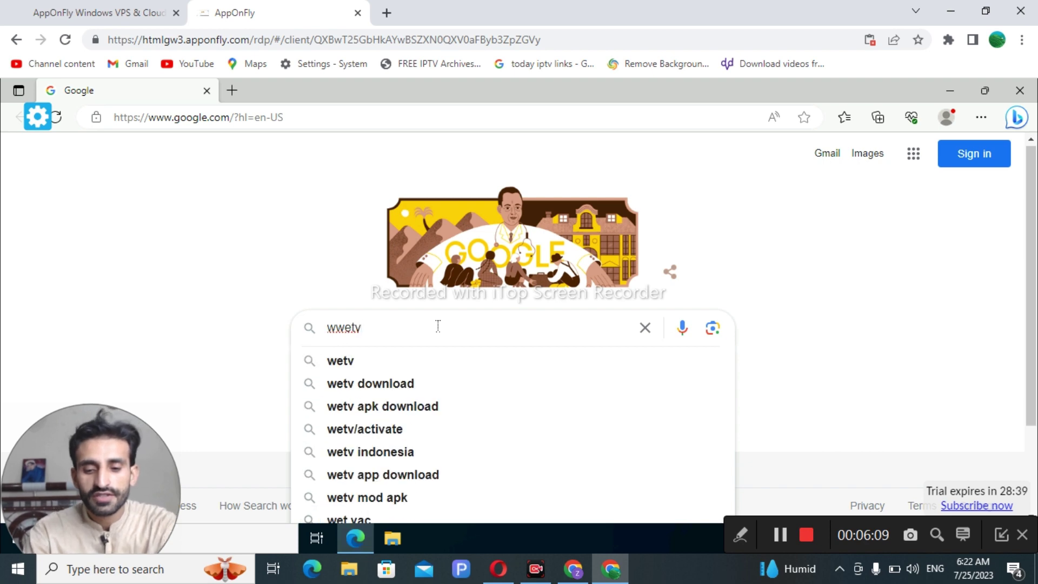
type(" p")
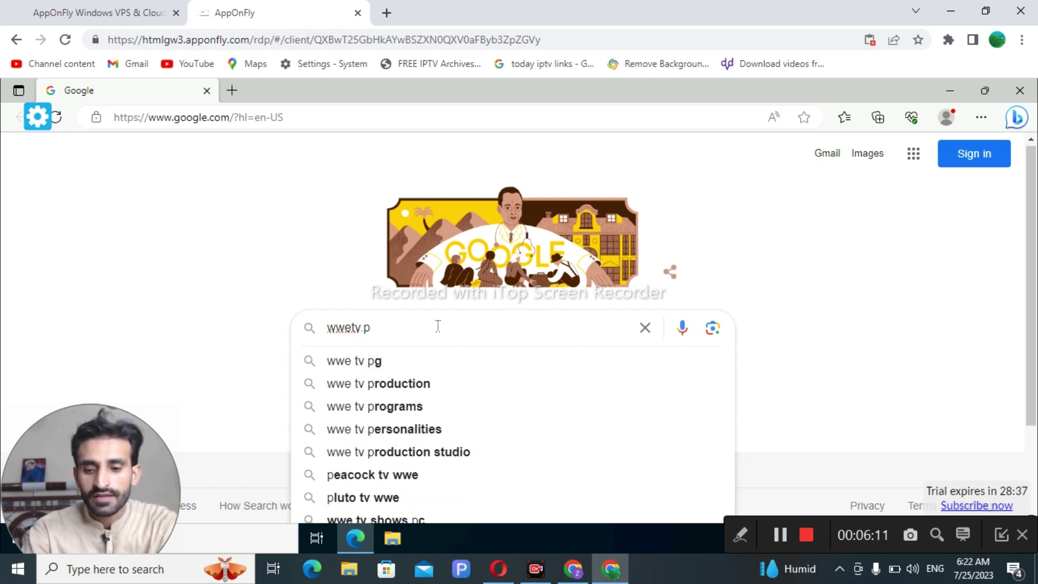
key("BackSpace")
key("BackSpace")
type(".wo")
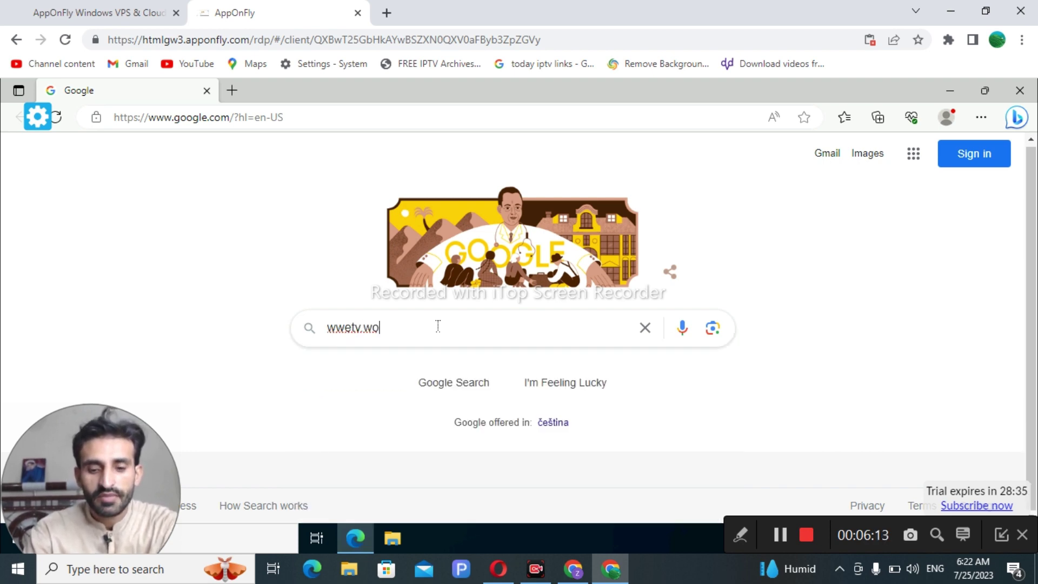
type("rld")
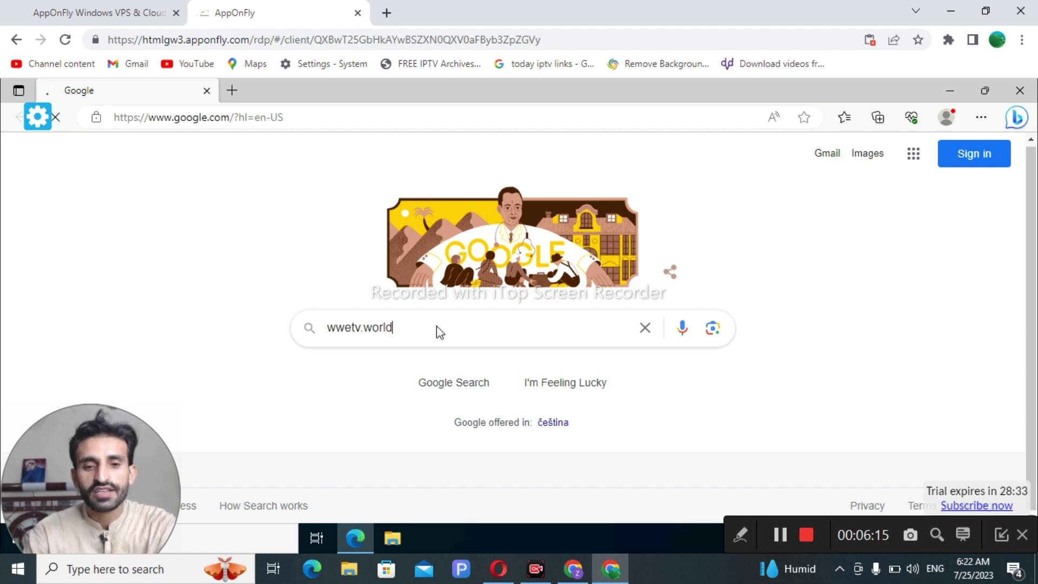
key("Return")
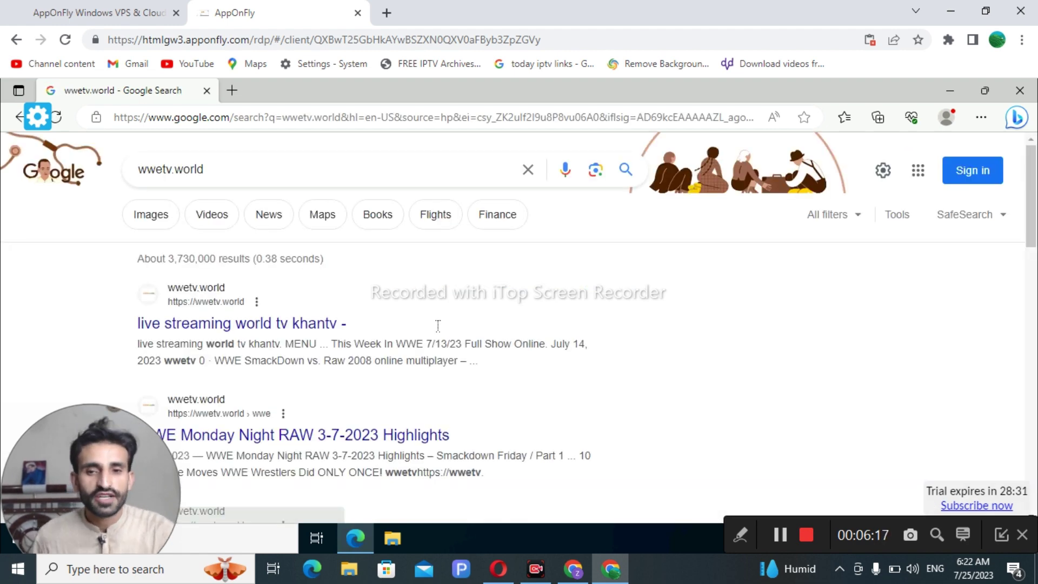
Open the wwetv.world home page from the search results and look over its videos section
scroll(252, 323, "down", 1)
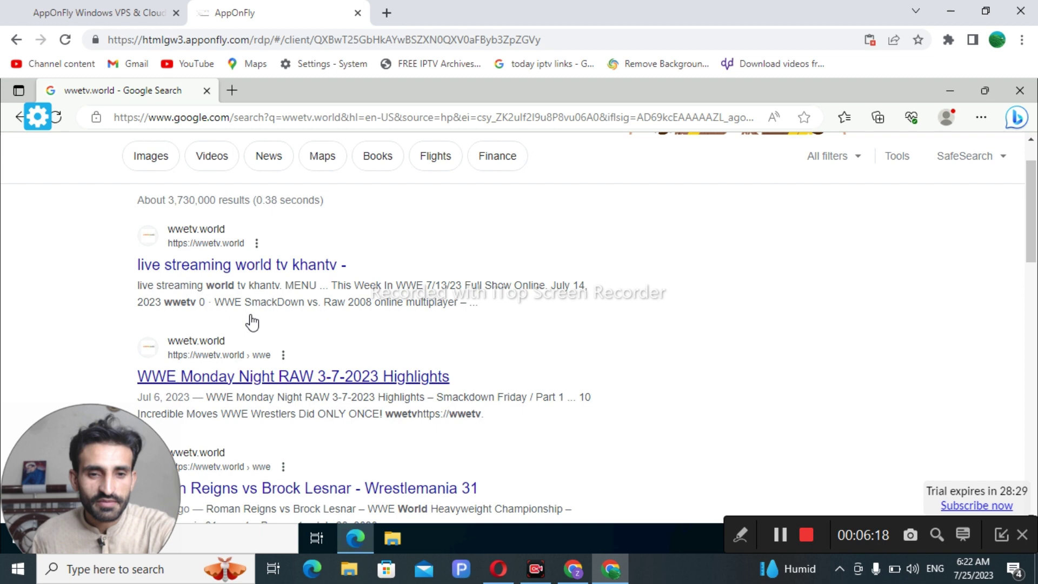
left_click(265, 266)
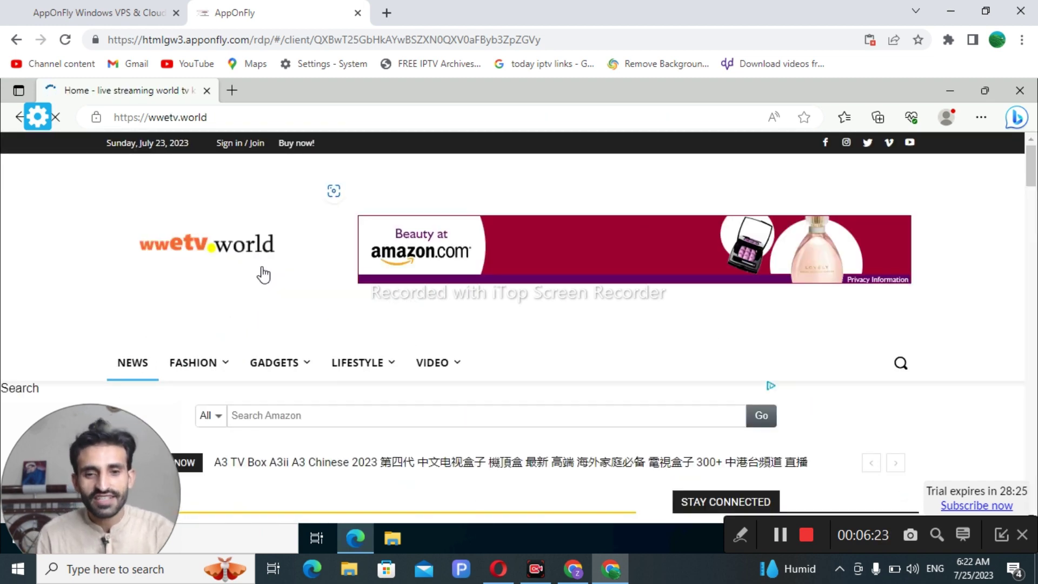
scroll(273, 303, "down", 2)
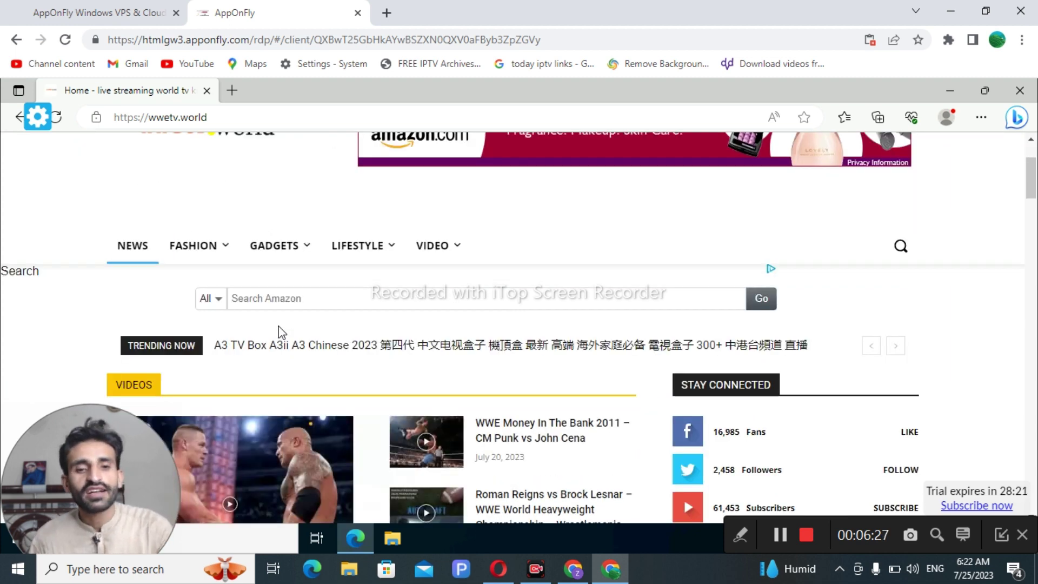
scroll(279, 331, "down", 2)
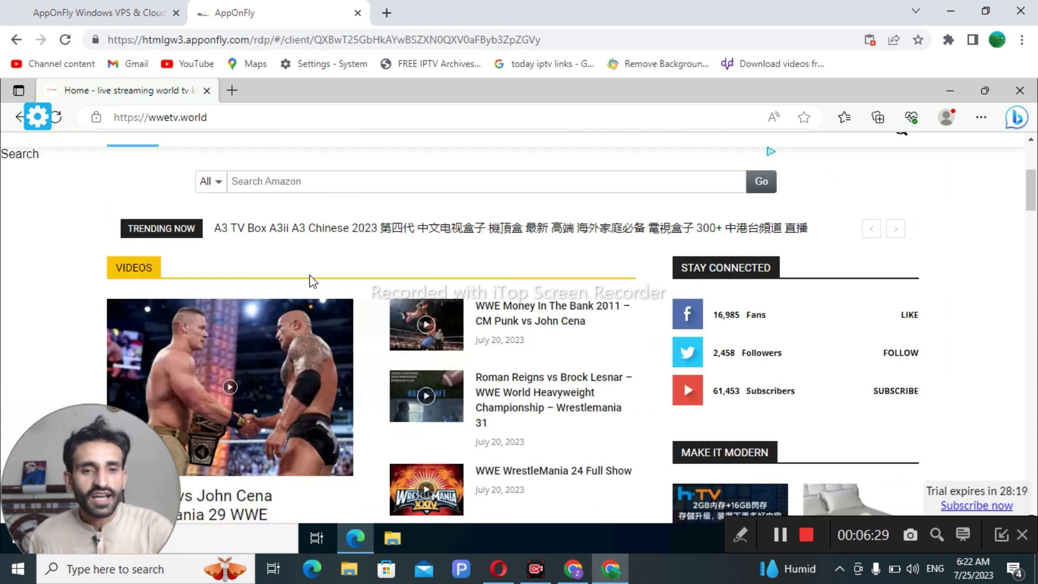
scroll(310, 280, "up", 2)
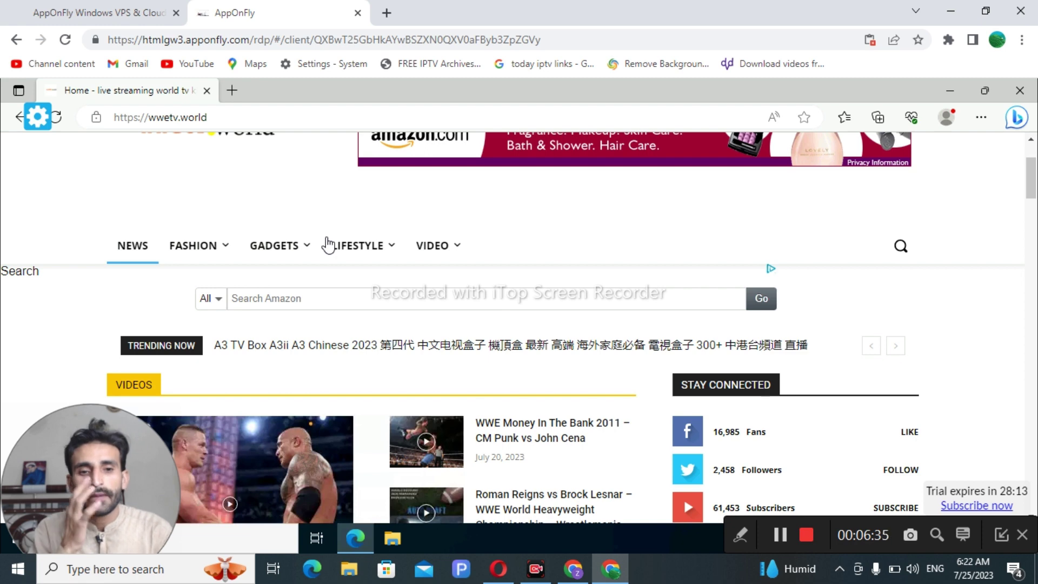
mouse_move(329, 245)
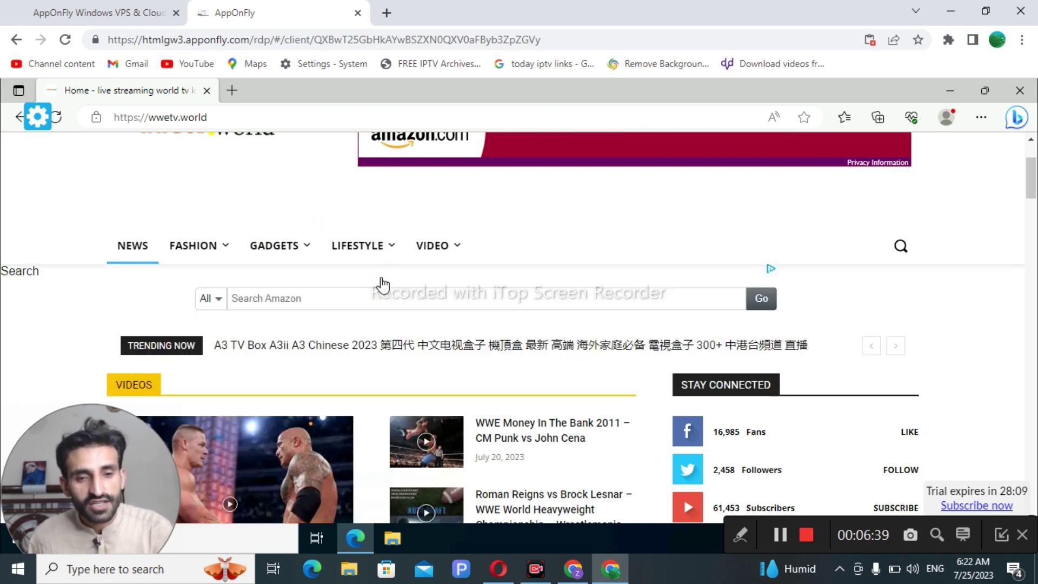
Open a new tab in the remote browser, confirm the Microsoft recommended settings and accept the cookie notice
left_click(232, 91)
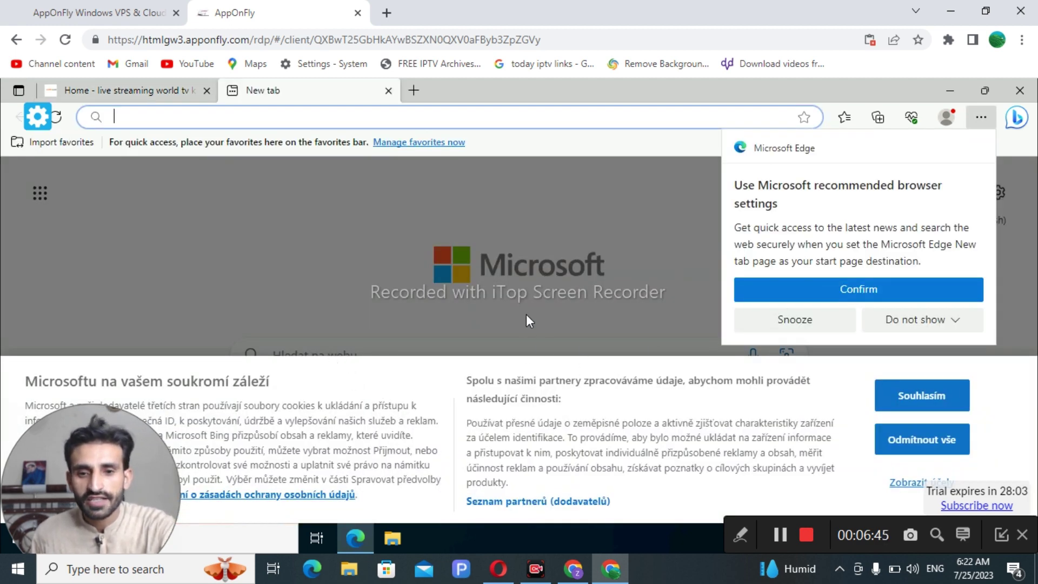
left_click(863, 292)
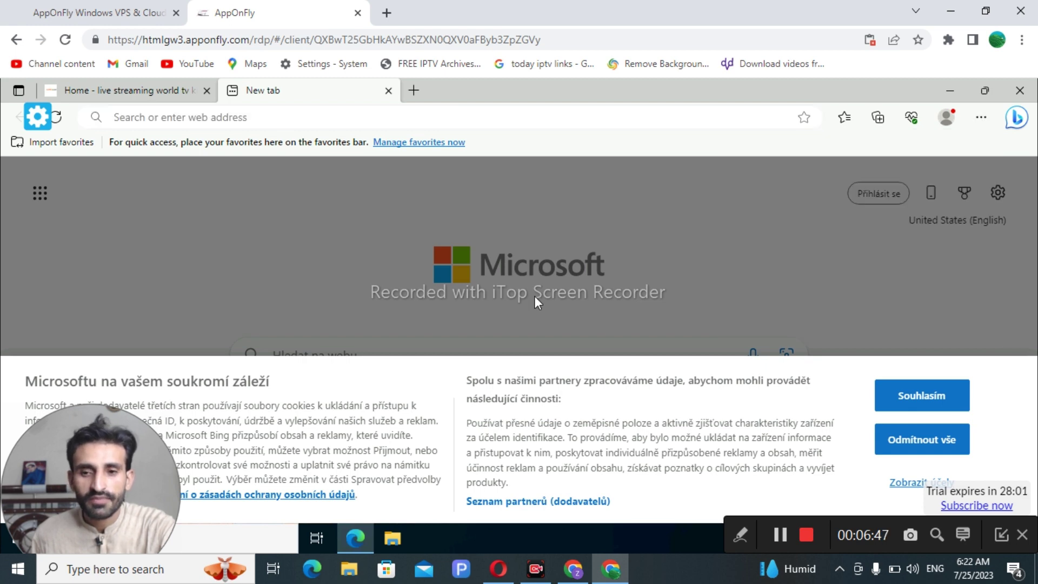
left_click(931, 395)
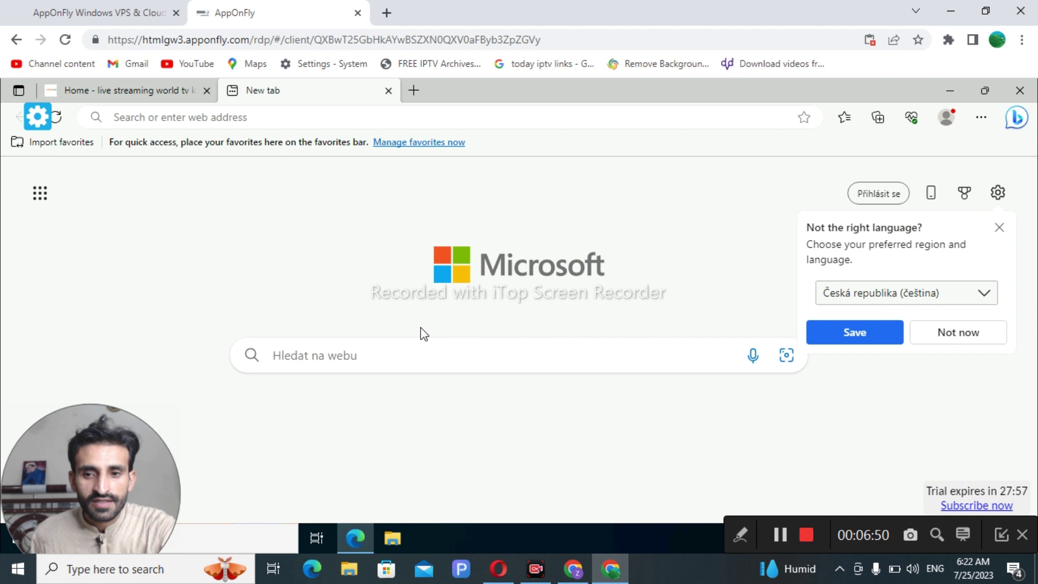
Enter "what my ip" as the web search query on the remote browser's new tab page
left_click(350, 357)
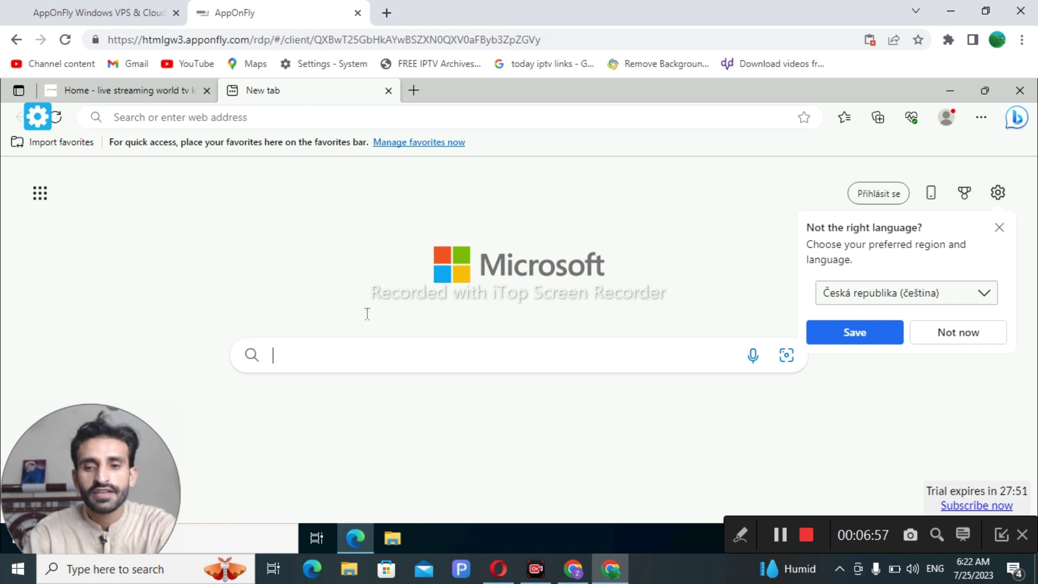
type("what ip adress")
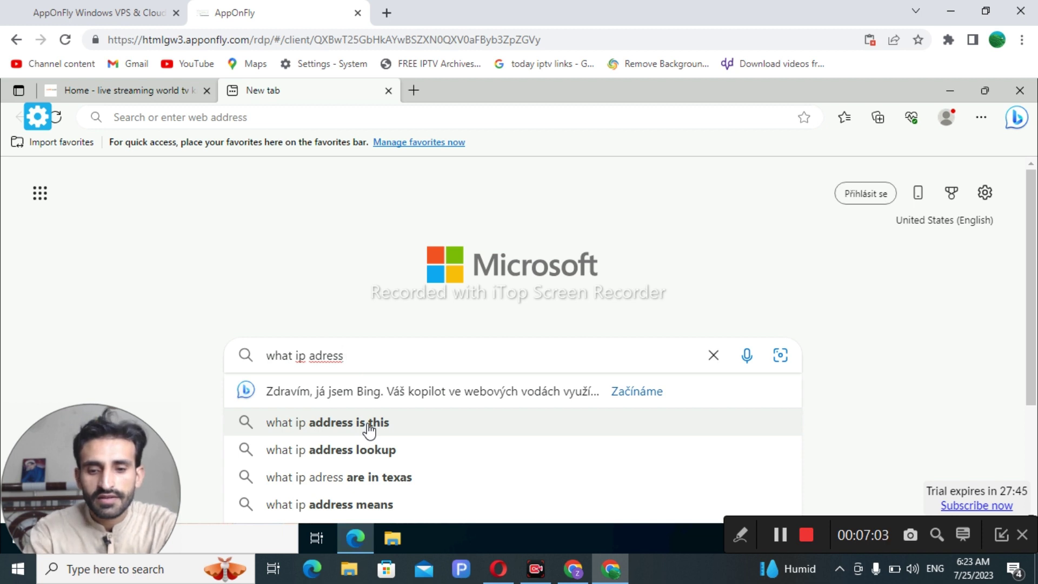
key("BackSpace")
key("BackSpace")
key("BackSpace")
key("BackSpace")
key("BackSpace")
key("BackSpace")
key("BackSpace")
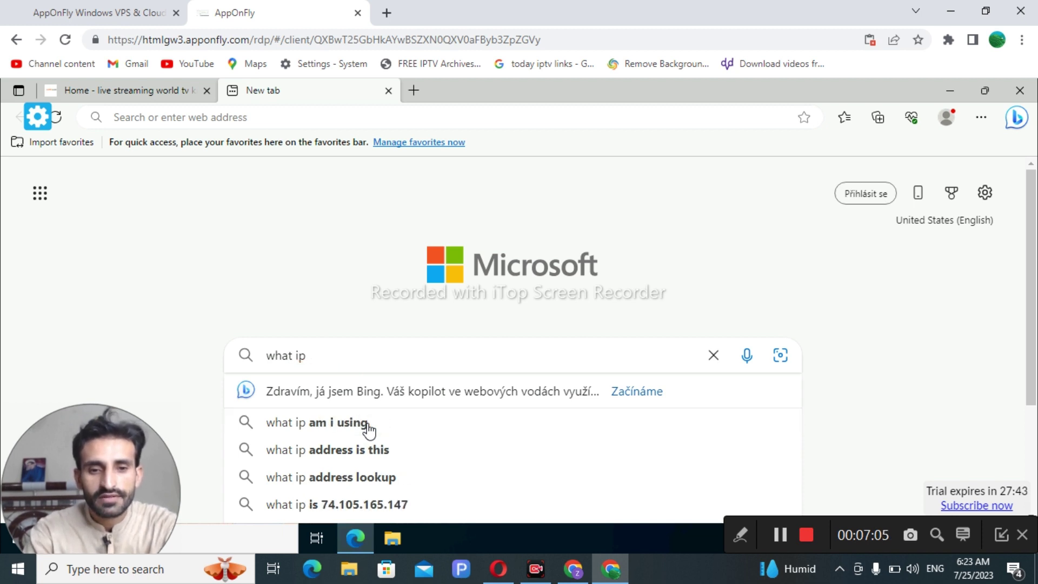
key("BackSpace")
key("BackSpace")
type("m")
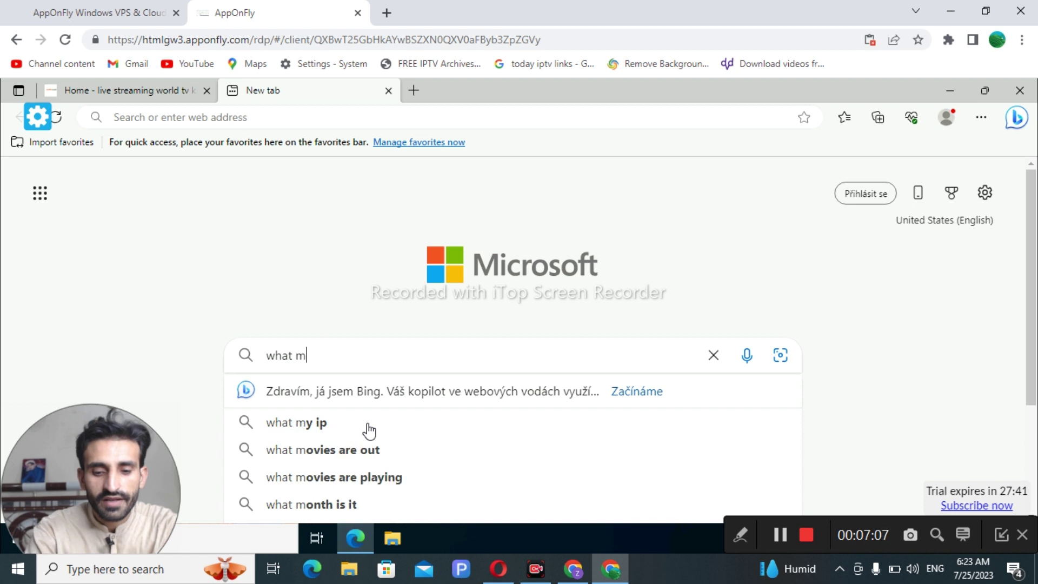
type("y ip")
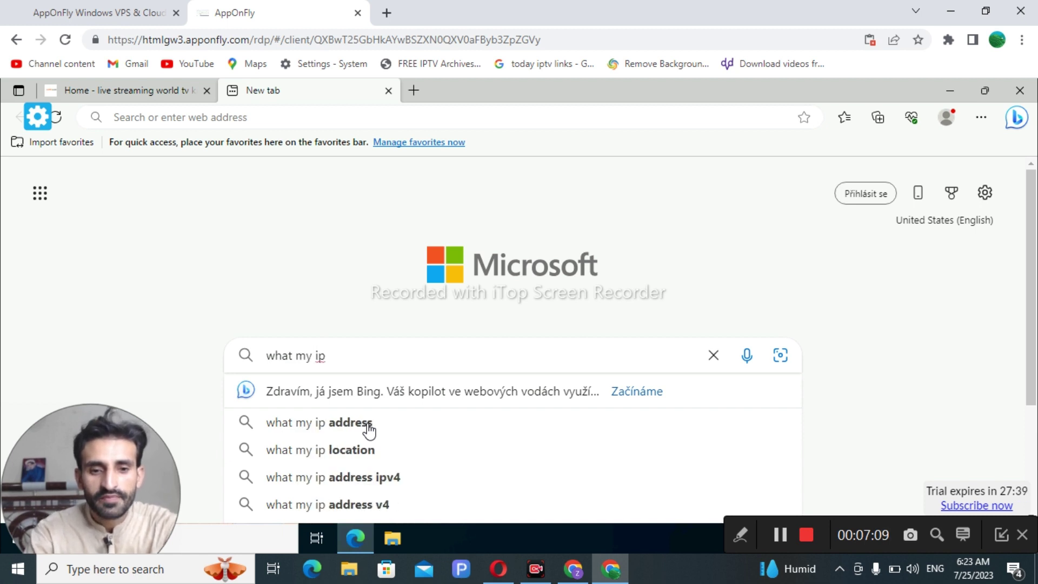